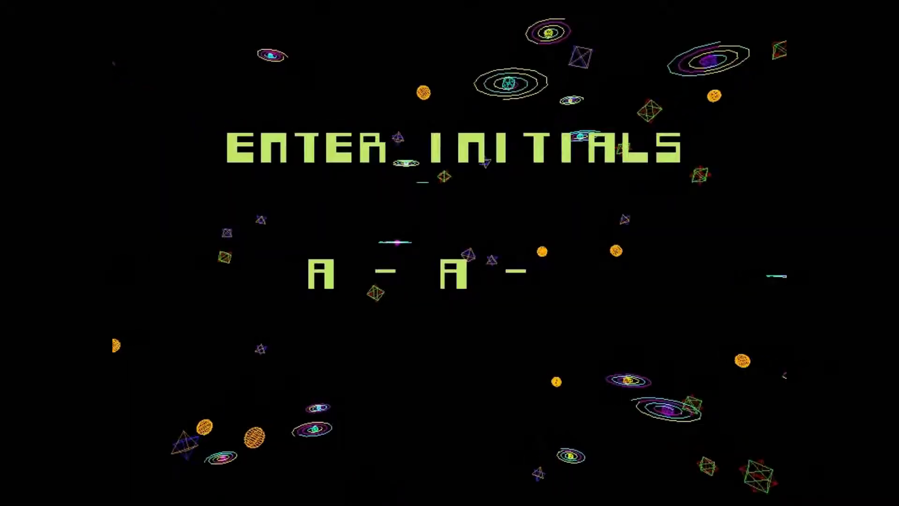
Step: Cycle the second initial up to F, then set the third initial to W
key("Up")
key("Up")
key("Up")
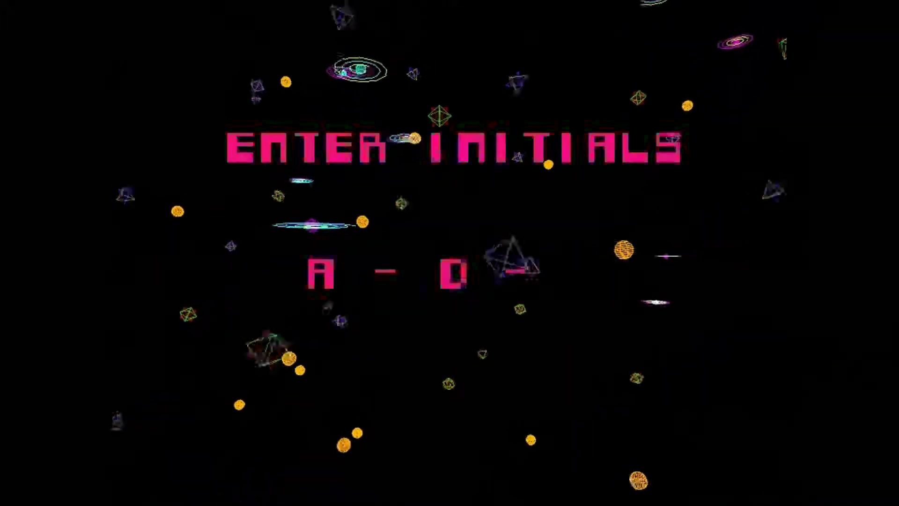
key("Up")
key("Up")
key("Return")
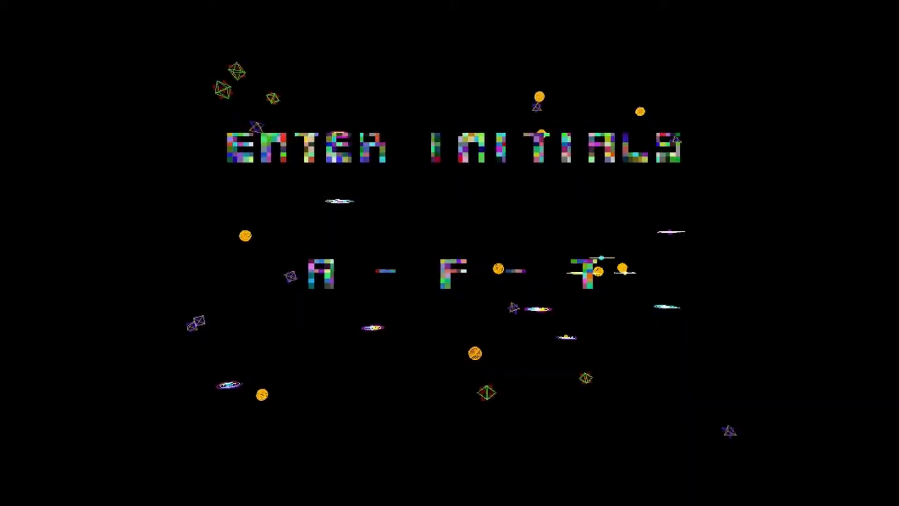
key("Up")
Step: Confirm initials AFW so the high-score table shows 136500 at number 6
key("Return")
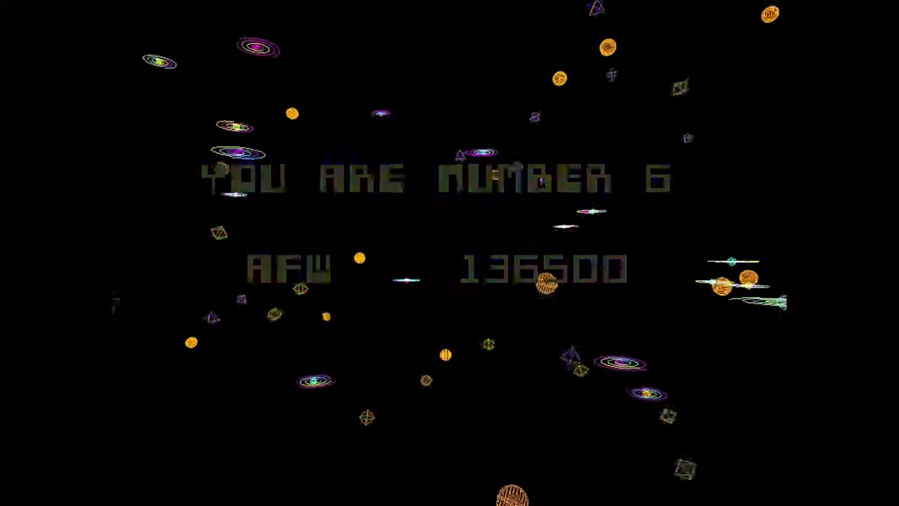